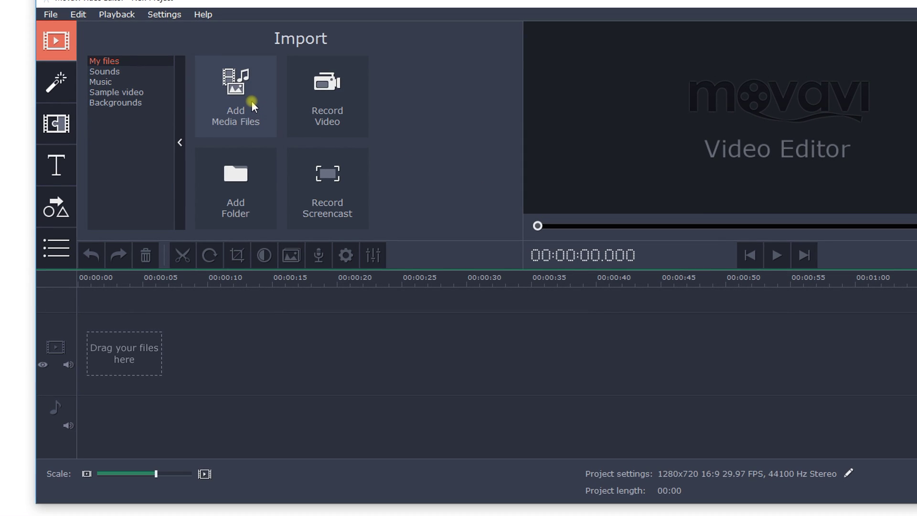
- Import wake-boarder-jumps-waves-and-crashes from My folder onto the timeline
{"action": "left_click", "coordinate": [252, 102]}
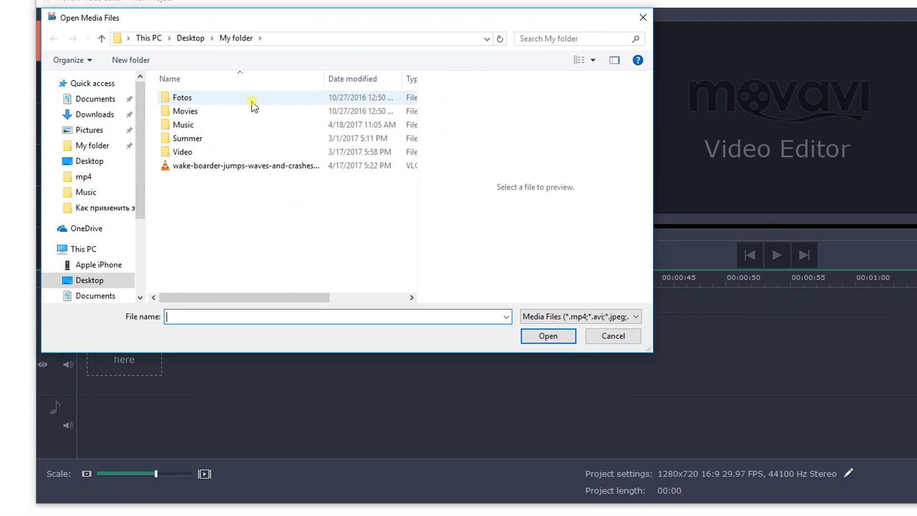
{"action": "left_click", "coordinate": [236, 167]}
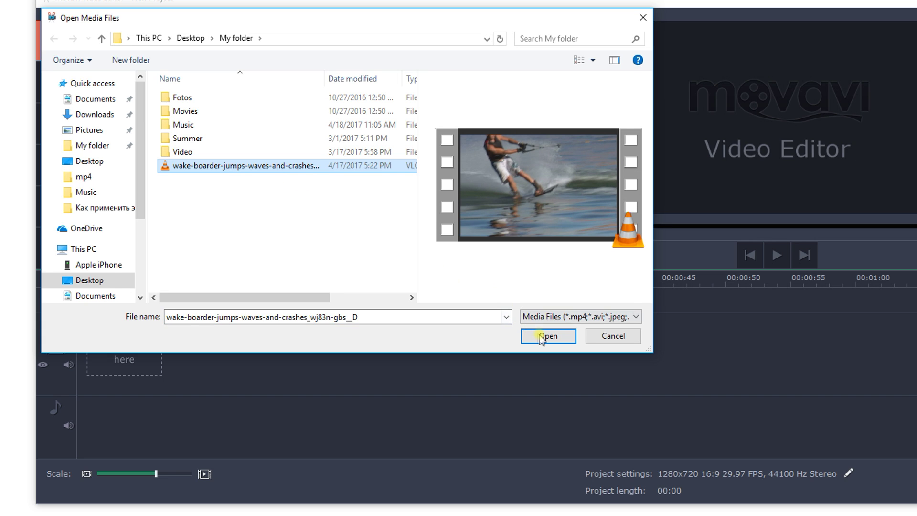
{"action": "left_click", "coordinate": [541, 338]}
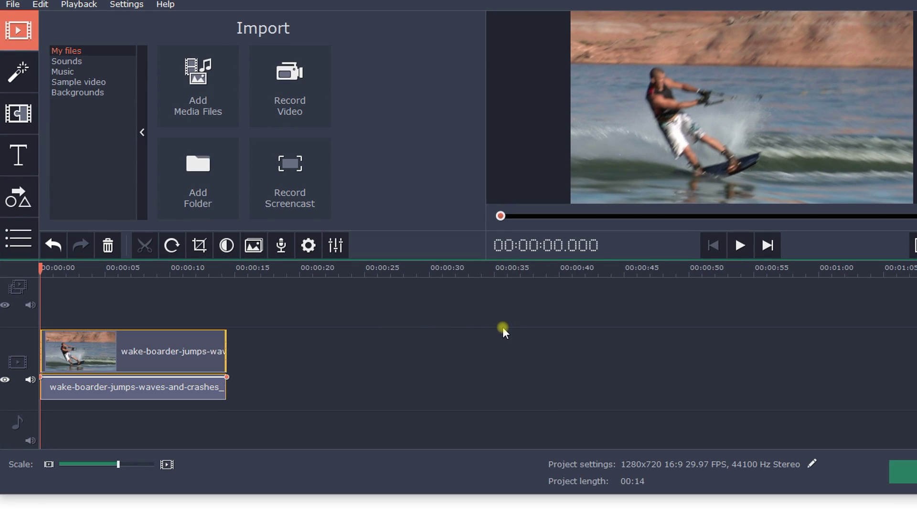
- Split the wakeboard clip at 00:05.400 and again at 00:13.350
{"action": "left_click", "coordinate": [81, 275]}
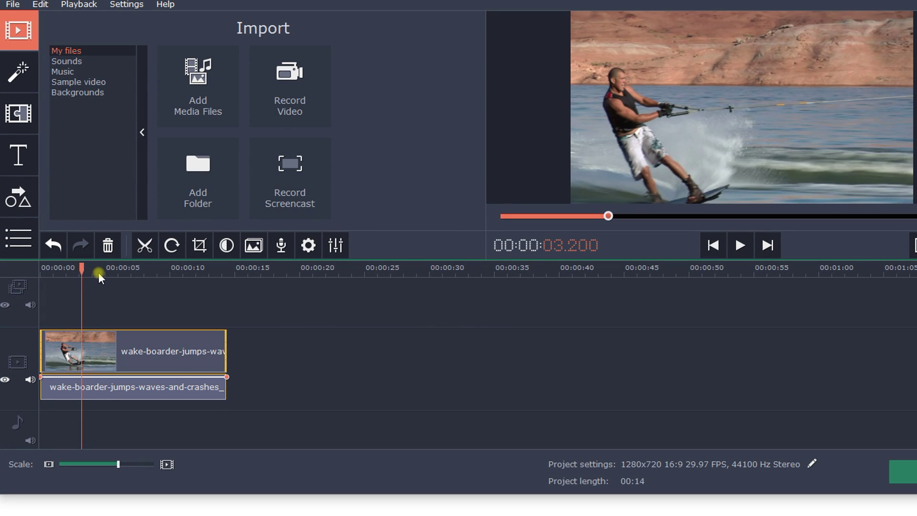
{"action": "left_click", "coordinate": [98, 272]}
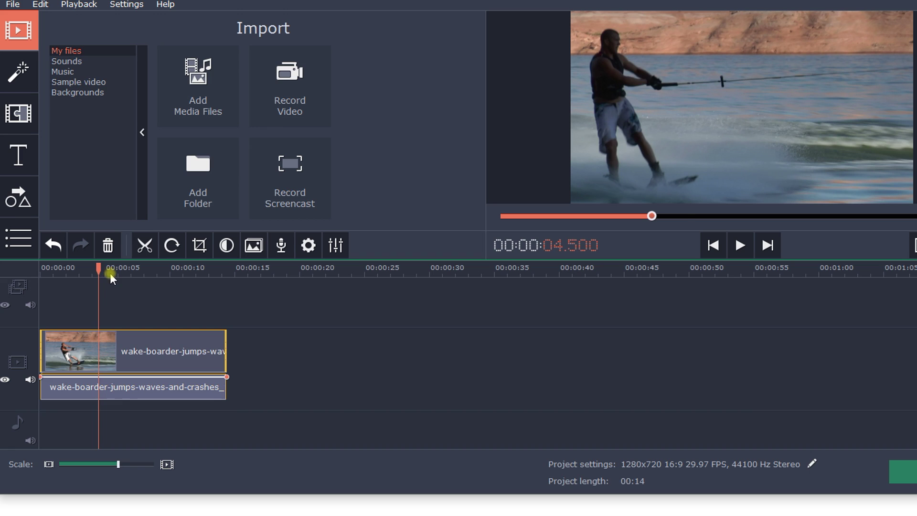
{"action": "left_click", "coordinate": [110, 273]}
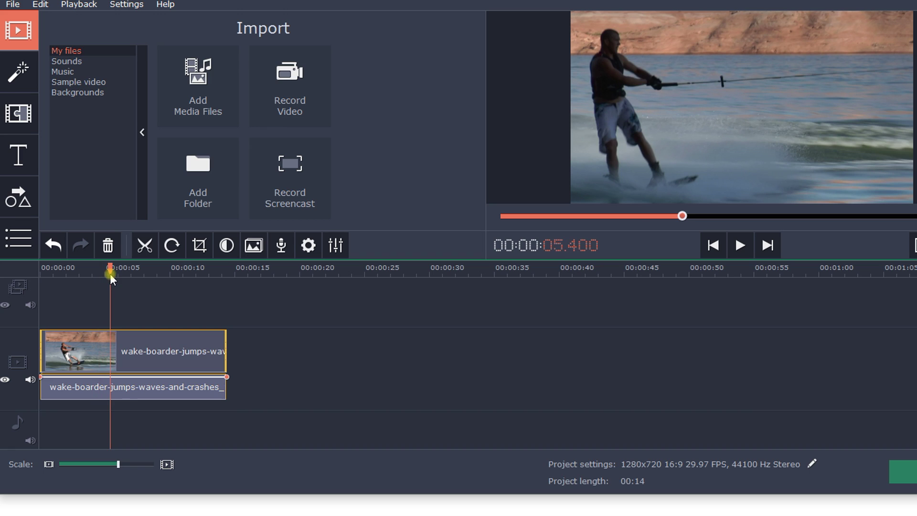
{"action": "left_click", "coordinate": [143, 245]}
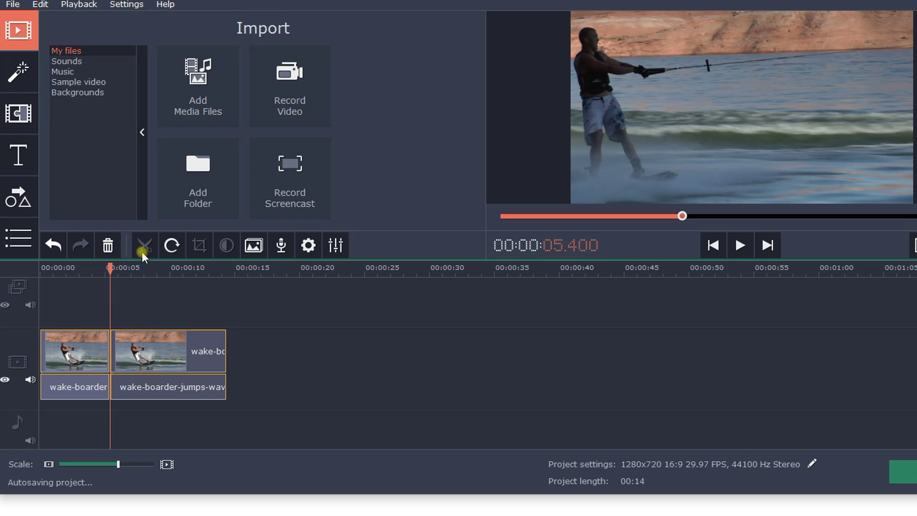
{"action": "left_click", "coordinate": [213, 338]}
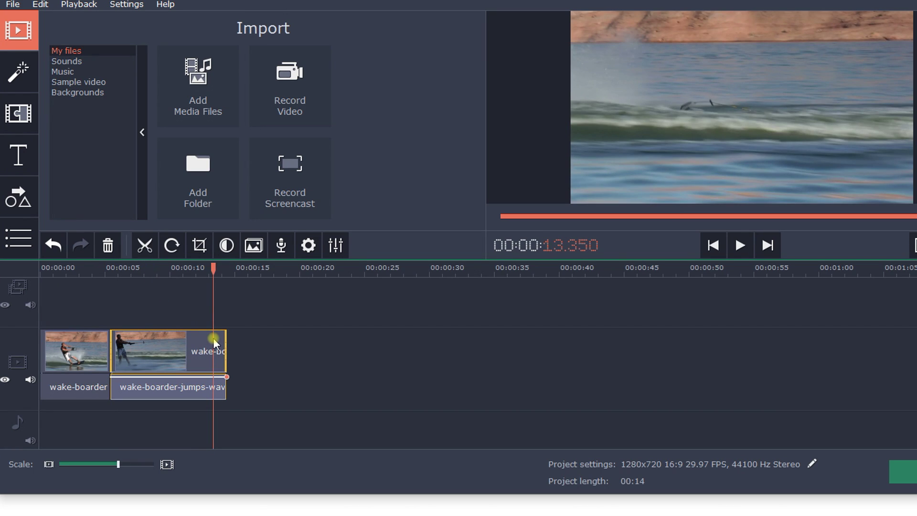
{"action": "left_click", "coordinate": [144, 245]}
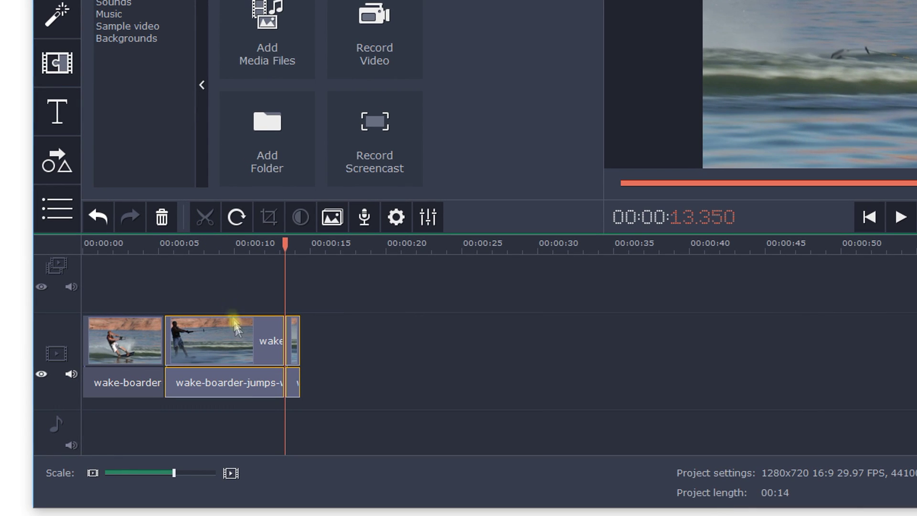
- Paste a copy of the middle clip at 13.4 seconds and delete the thin leftover sliver
{"action": "left_click", "coordinate": [237, 334]}
{"action": "right_click", "coordinate": [237, 334]}
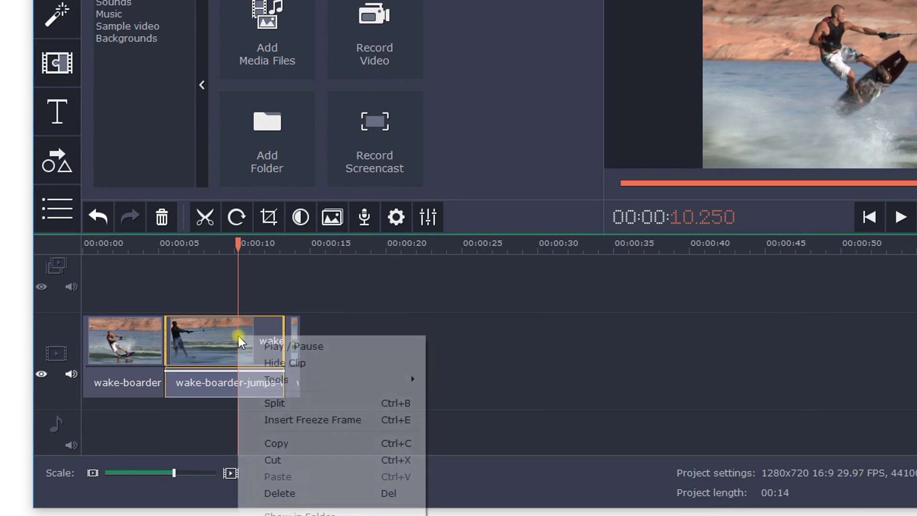
{"action": "left_click", "coordinate": [290, 442]}
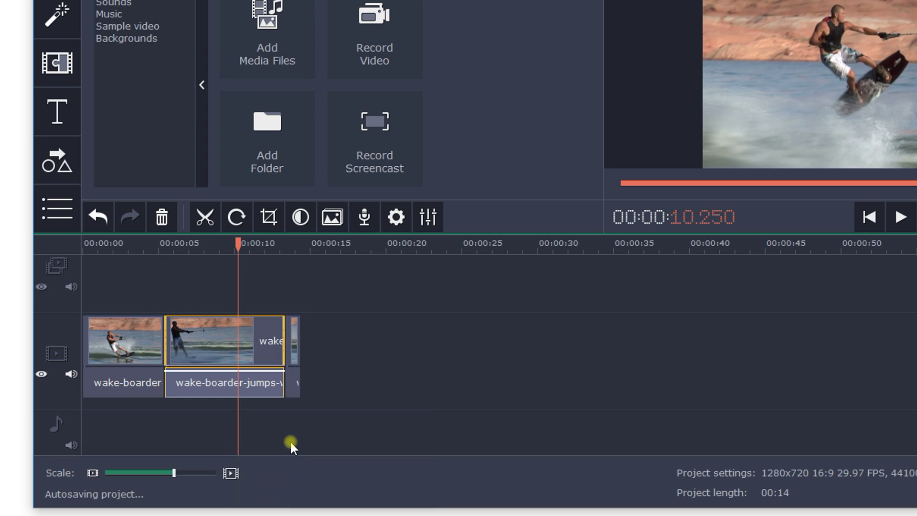
{"action": "left_click", "coordinate": [285, 250]}
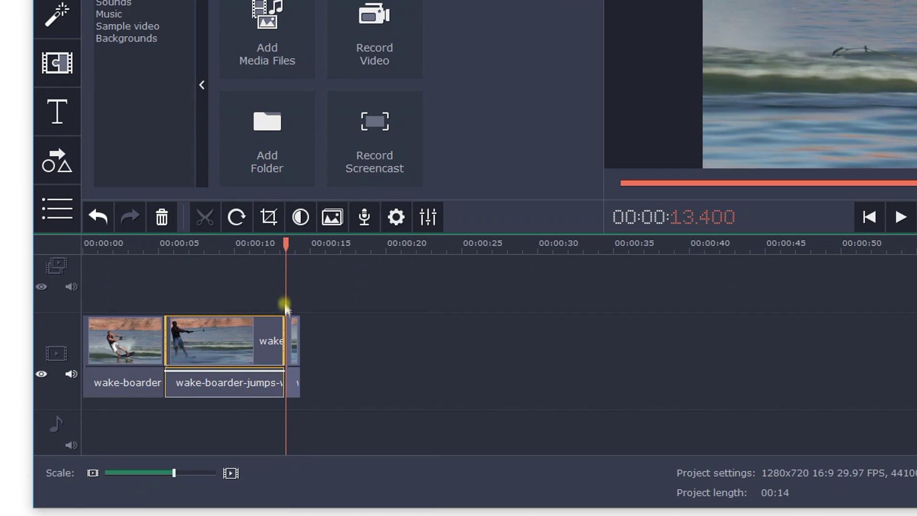
{"action": "right_click", "coordinate": [289, 329]}
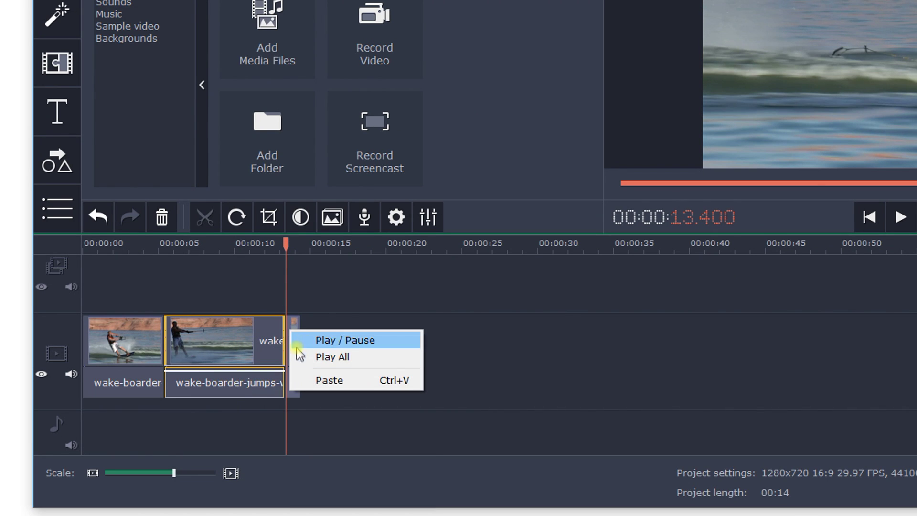
{"action": "left_click", "coordinate": [316, 380]}
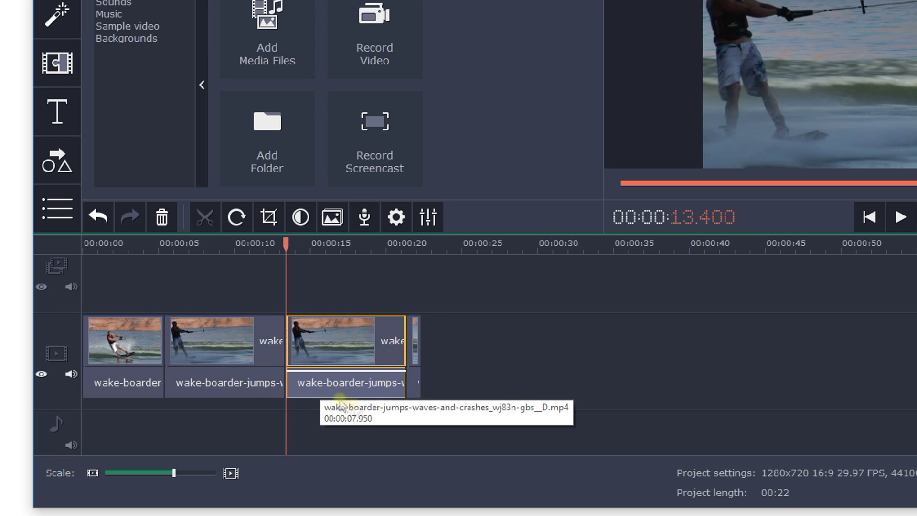
{"action": "left_click", "coordinate": [416, 356]}
{"action": "key", "text": "Delete"}
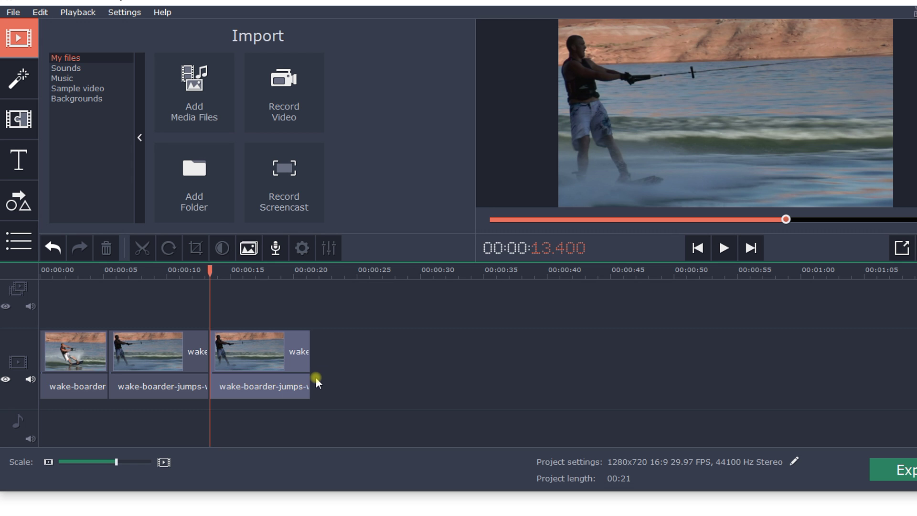
- Tick Reverse in the third clip's properties and preview from 12.3 seconds
{"action": "left_click", "coordinate": [284, 385]}
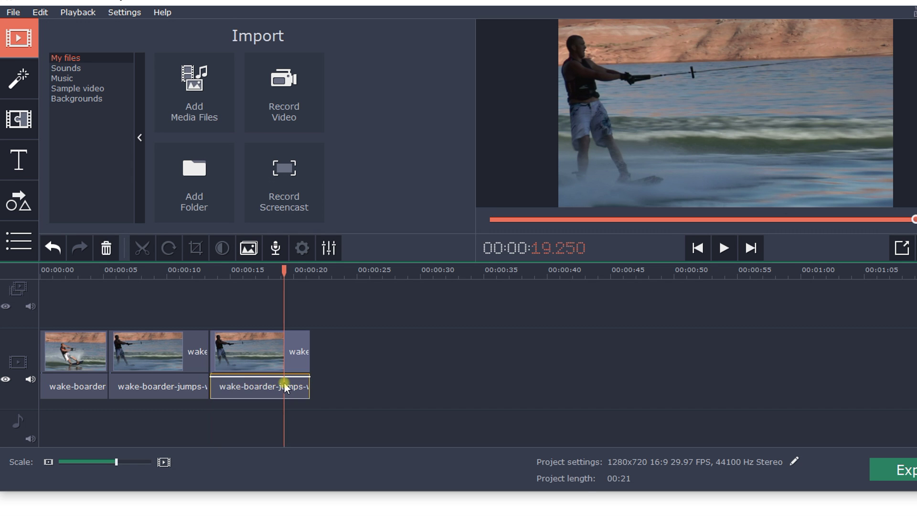
{"action": "left_click", "coordinate": [270, 345]}
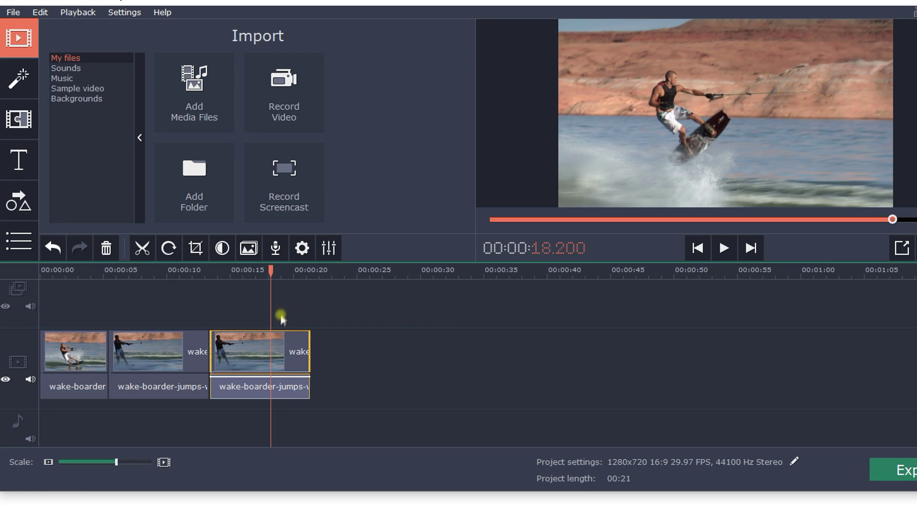
{"action": "left_click", "coordinate": [300, 247]}
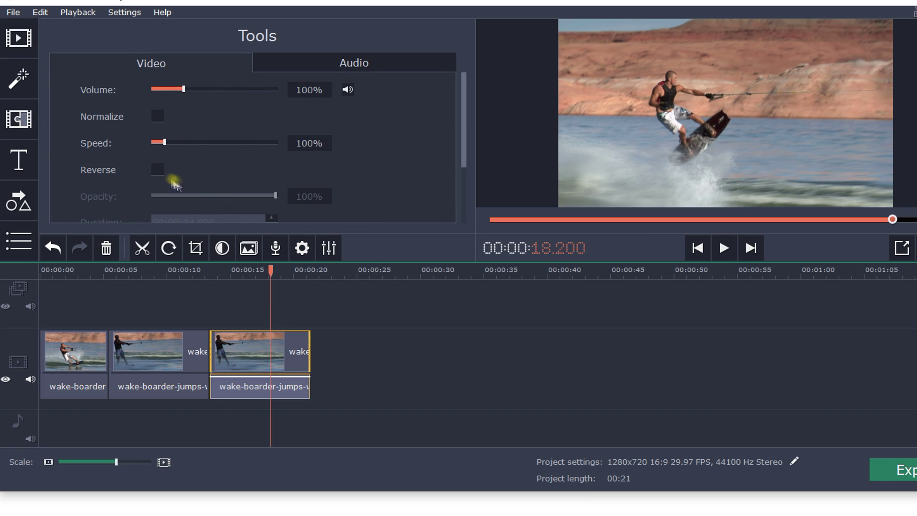
{"action": "left_click", "coordinate": [157, 169]}
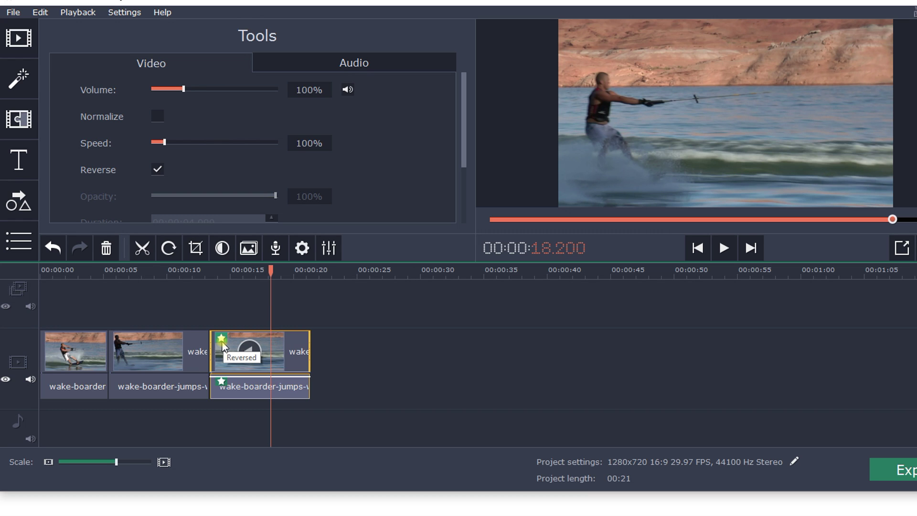
{"action": "left_click", "coordinate": [197, 274]}
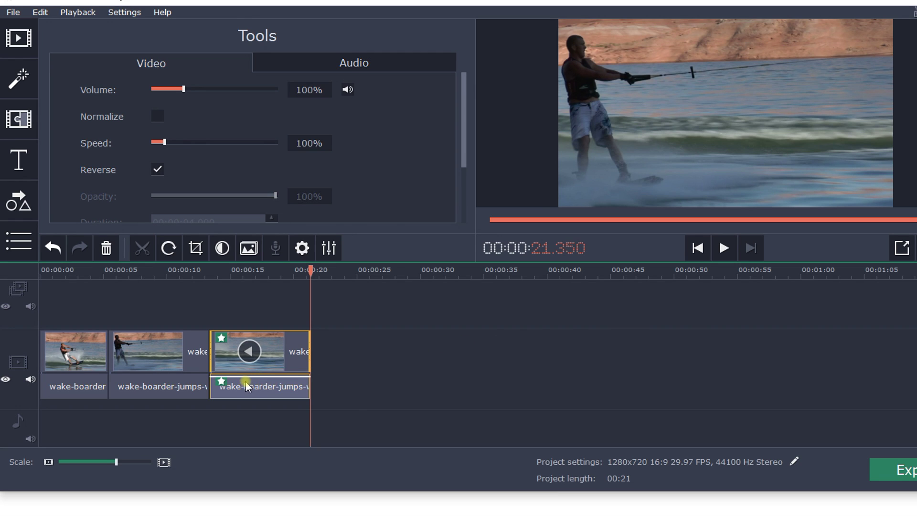
- Delete the audio parts under all three wake-boarder clips, keeping the video track unmuted
{"action": "left_click", "coordinate": [29, 379]}
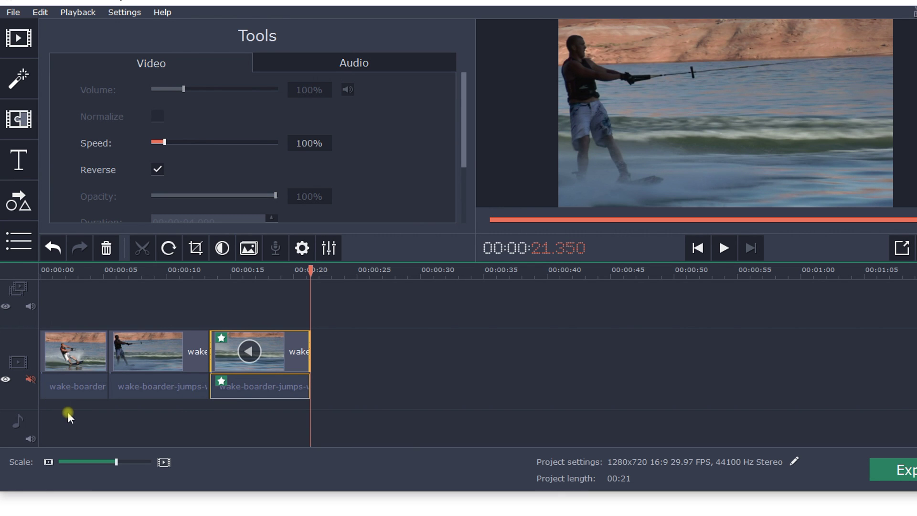
{"action": "left_click", "coordinate": [31, 379]}
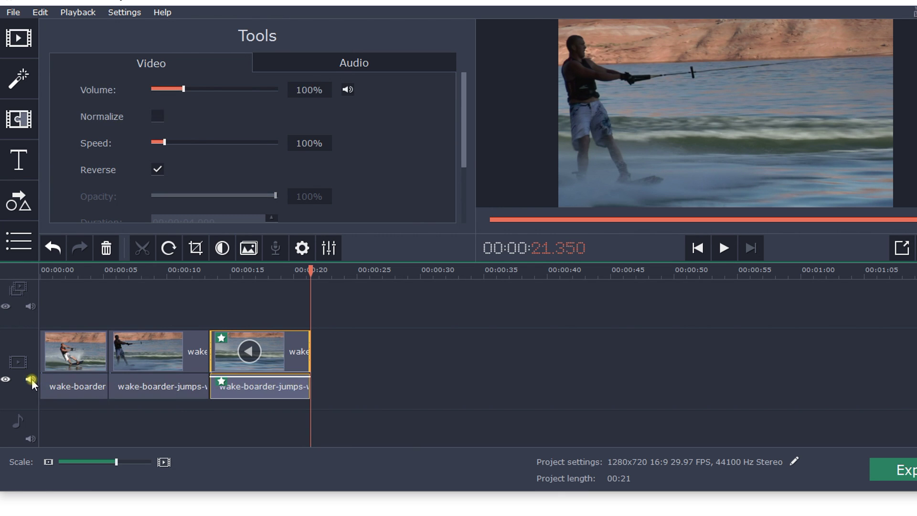
{"action": "left_click", "coordinate": [246, 379]}
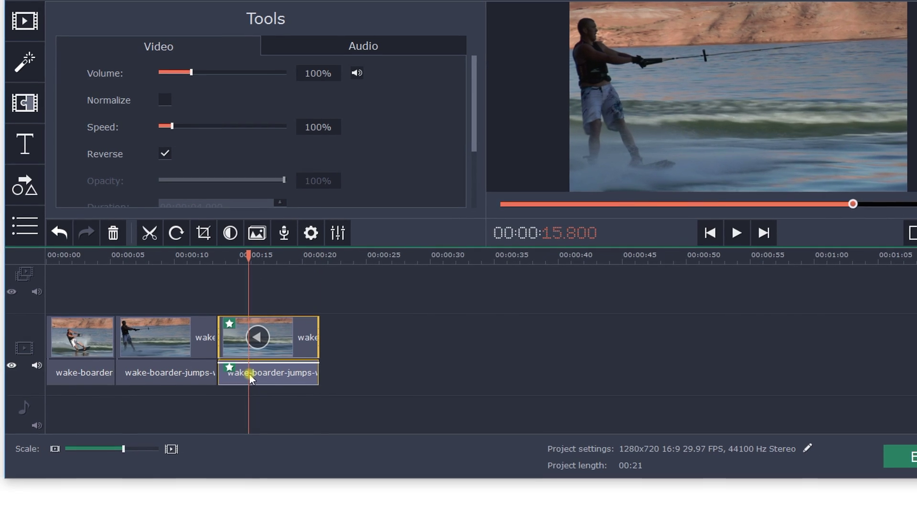
{"action": "left_click", "coordinate": [260, 378]}
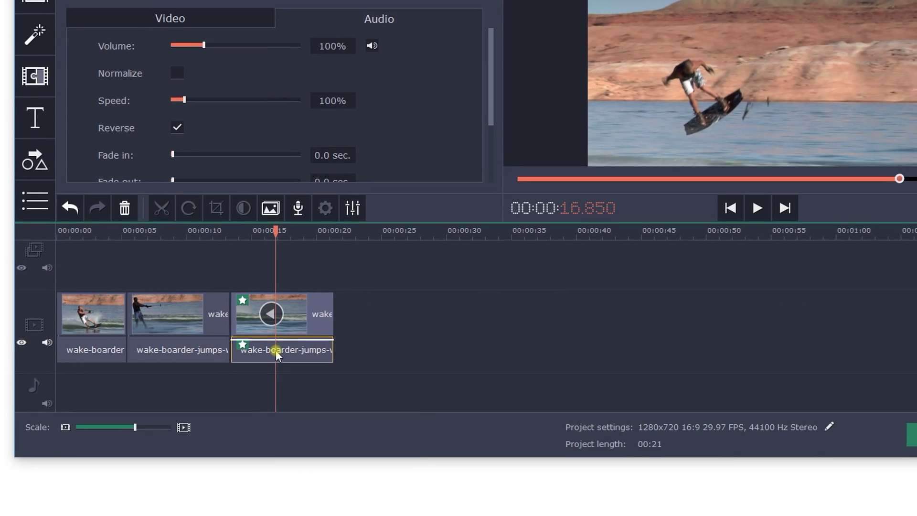
{"action": "right_click", "coordinate": [276, 350]}
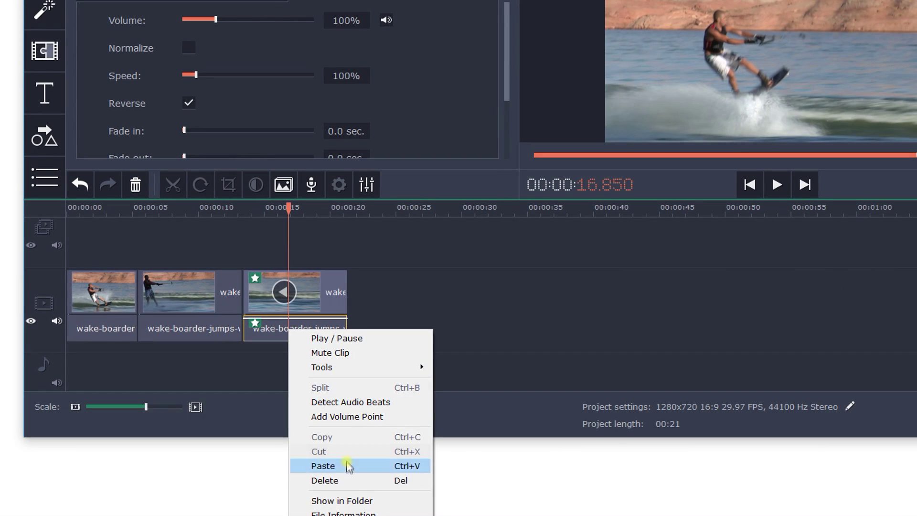
{"action": "left_click", "coordinate": [351, 481]}
{"action": "left_click", "coordinate": [214, 330]}
{"action": "right_click", "coordinate": [214, 331]}
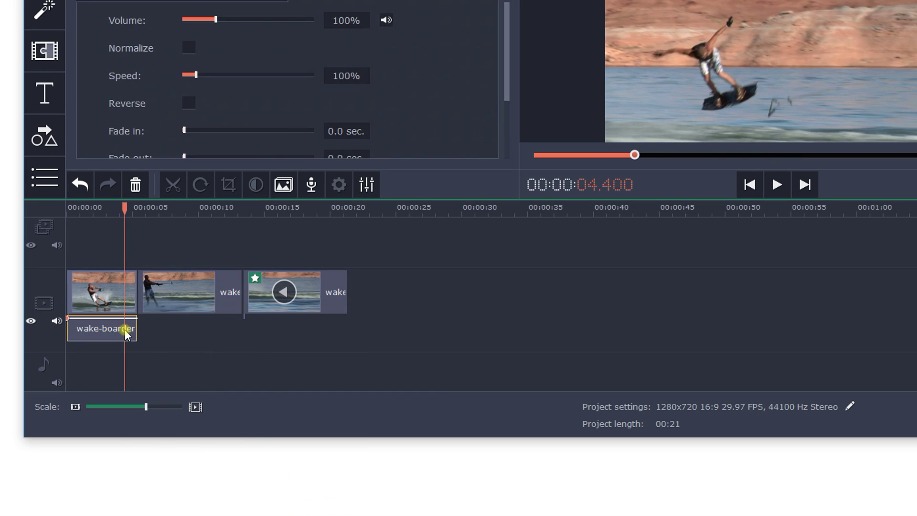
{"action": "right_click", "coordinate": [123, 330]}
{"action": "left_click", "coordinate": [228, 366]}
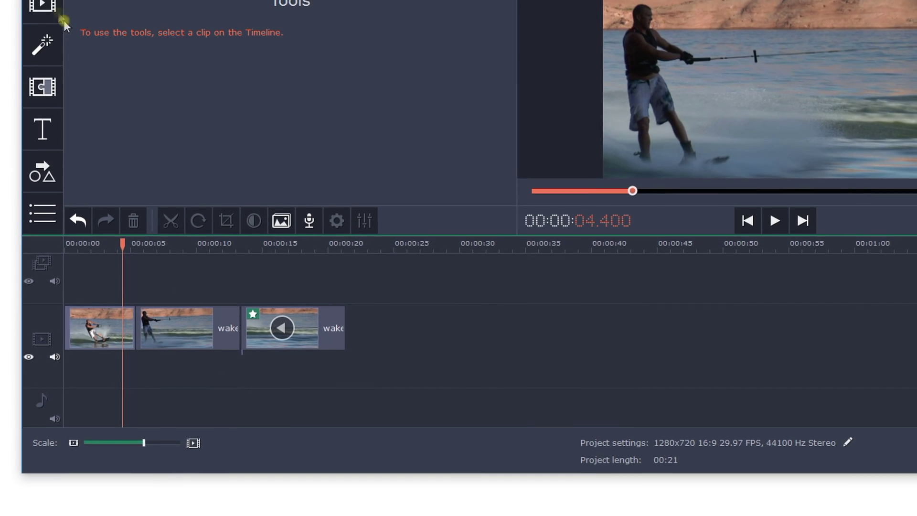
- Import dreams-become-real_fyrwXIru.mp3 from the Music folder onto the audio track
{"action": "left_click", "coordinate": [48, 10]}
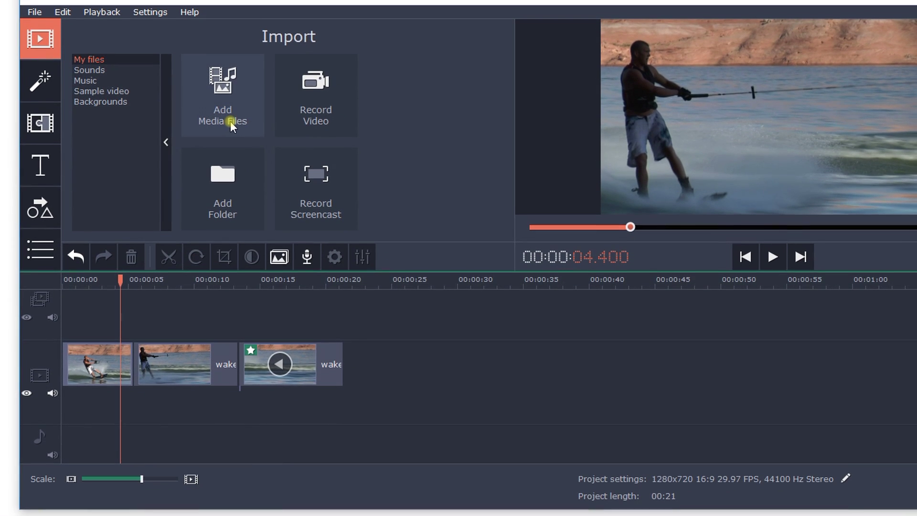
{"action": "left_click", "coordinate": [231, 120]}
{"action": "double_click", "coordinate": [224, 126]}
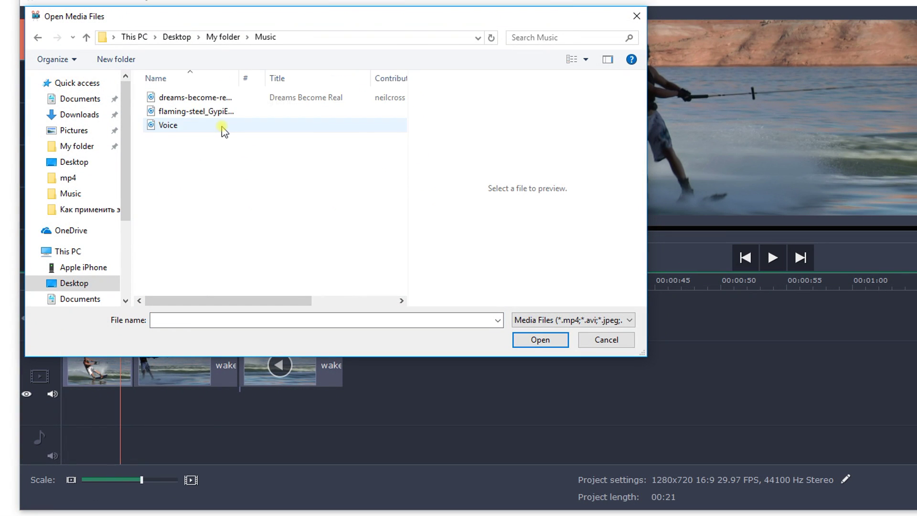
{"action": "left_click", "coordinate": [225, 97]}
{"action": "left_click", "coordinate": [524, 340]}
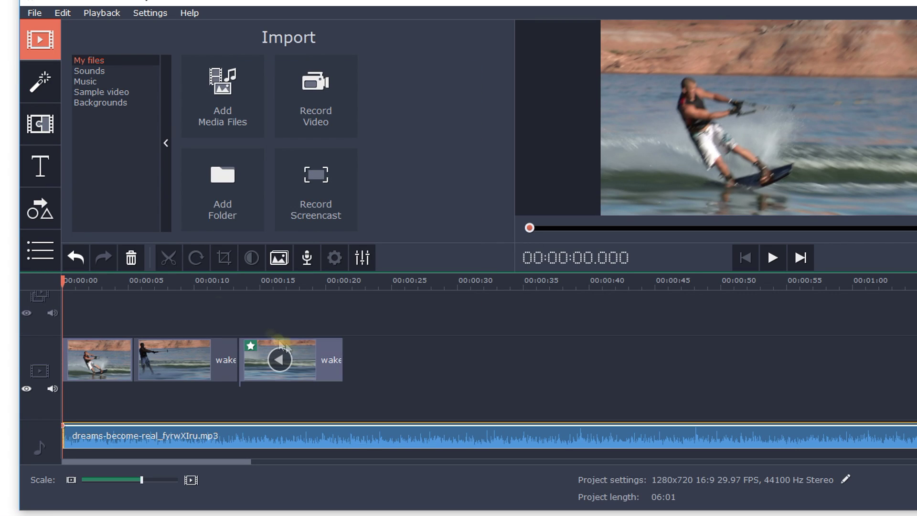
- Apply the Retro VHS filter to the reversed third clip and bring up its clip properties
{"action": "left_click", "coordinate": [41, 87]}
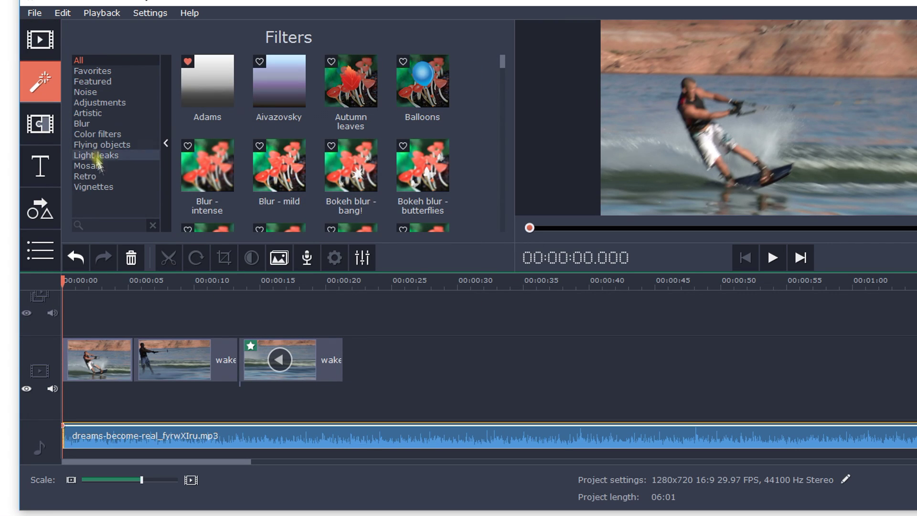
{"action": "left_click", "coordinate": [104, 176]}
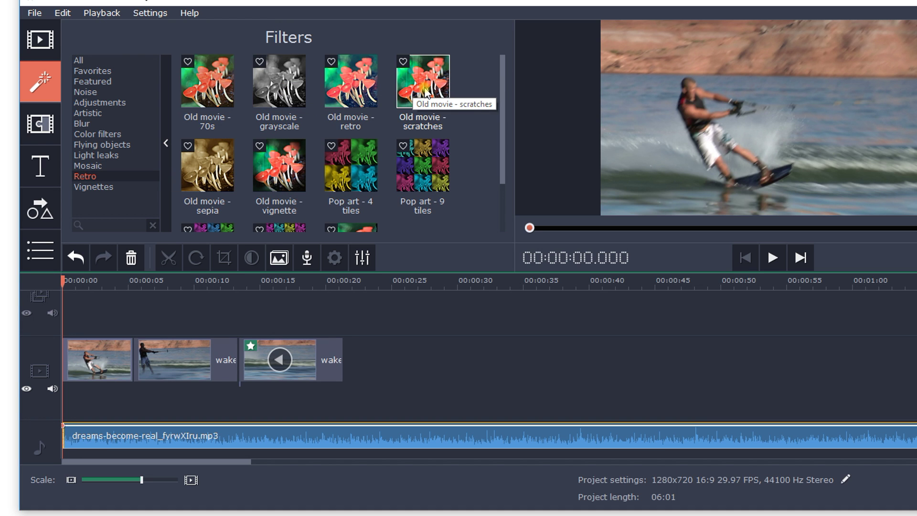
{"action": "scroll", "coordinate": [363, 176], "scroll_direction": "down", "scroll_amount": 2}
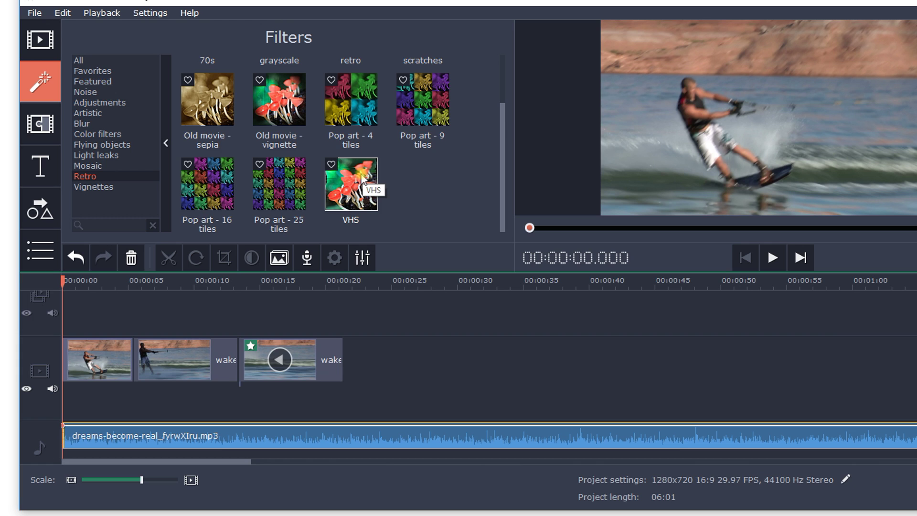
{"action": "left_click_drag", "start_coordinate": [362, 177], "coordinate": [254, 354]}
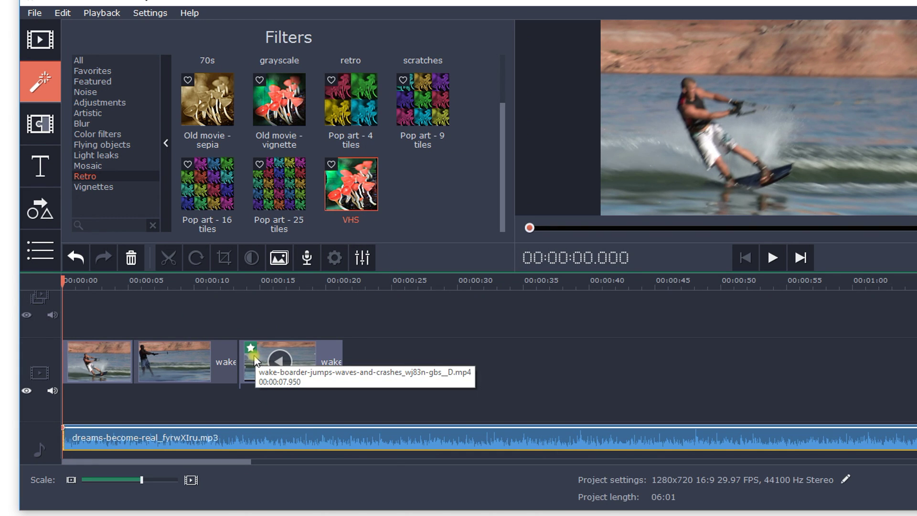
{"action": "left_click", "coordinate": [321, 362]}
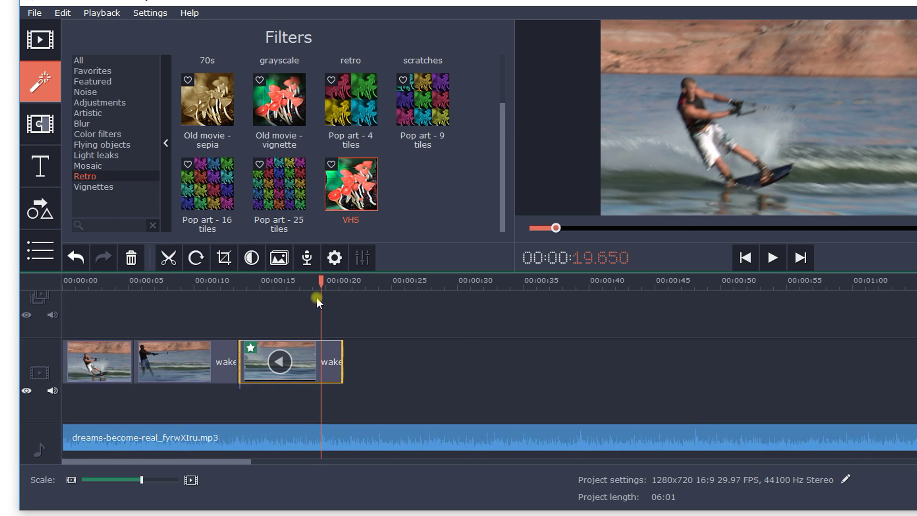
{"action": "left_click", "coordinate": [336, 258]}
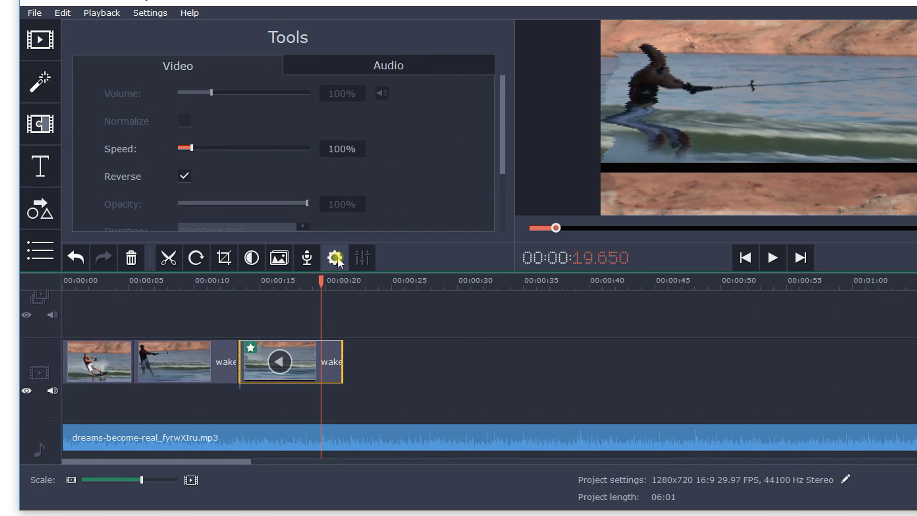
- Set the reversed VHS clip's speed to 200% and play it back
{"action": "left_click_drag", "start_coordinate": [191, 148], "coordinate": [204, 150]}
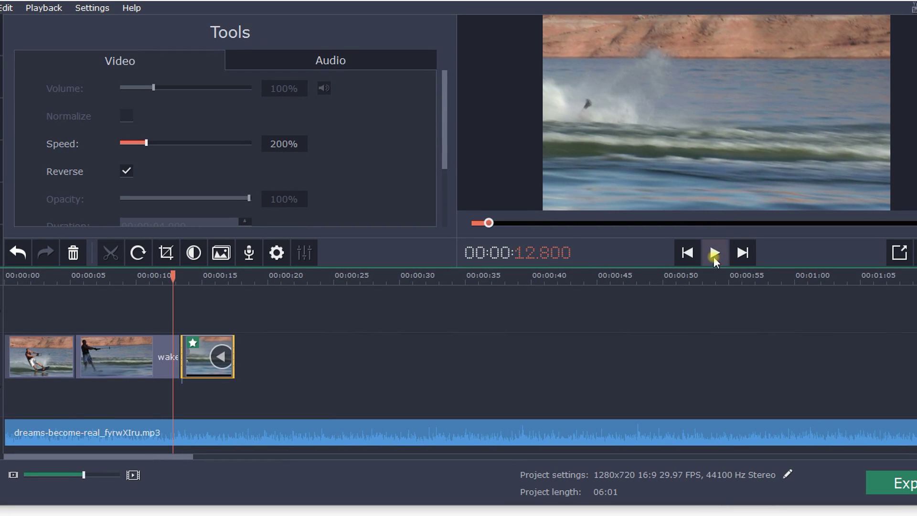
{"action": "left_click", "coordinate": [714, 253]}
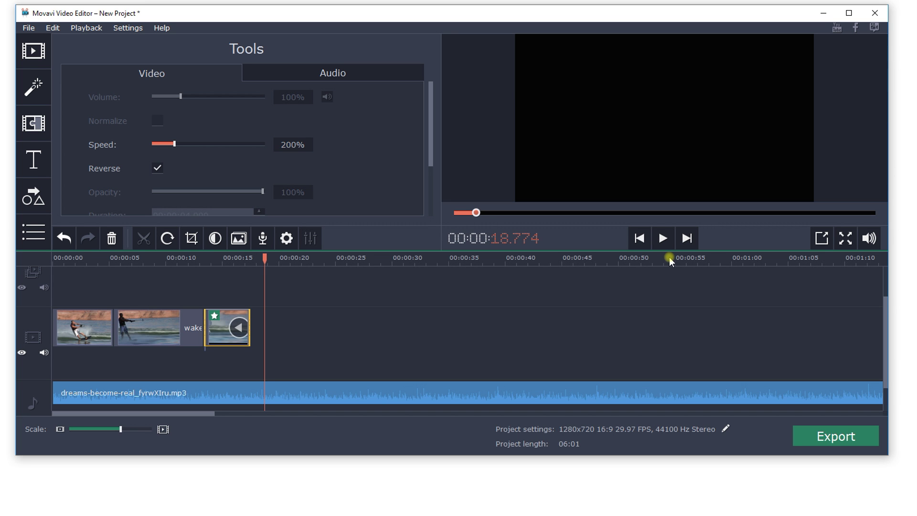
- Export the project as MP4 with H.264 at Highest quality
{"action": "left_click", "coordinate": [840, 438]}
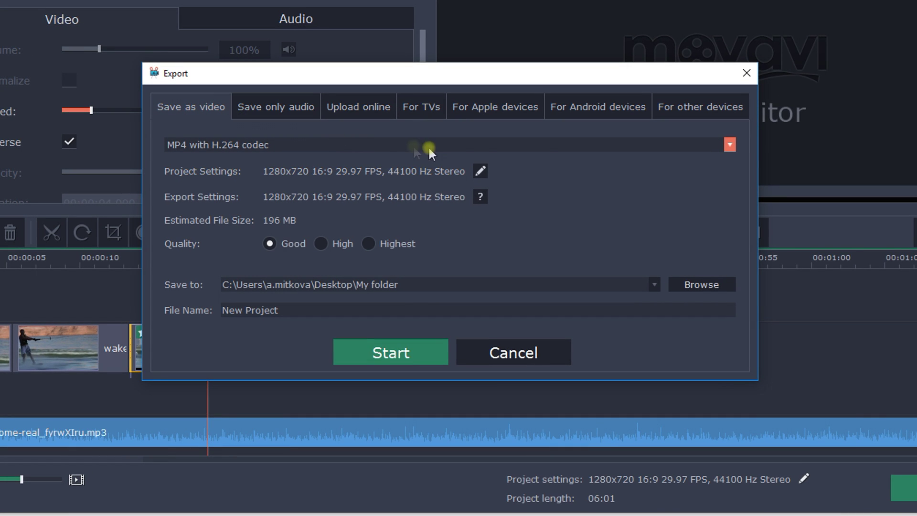
{"action": "left_click", "coordinate": [732, 144]}
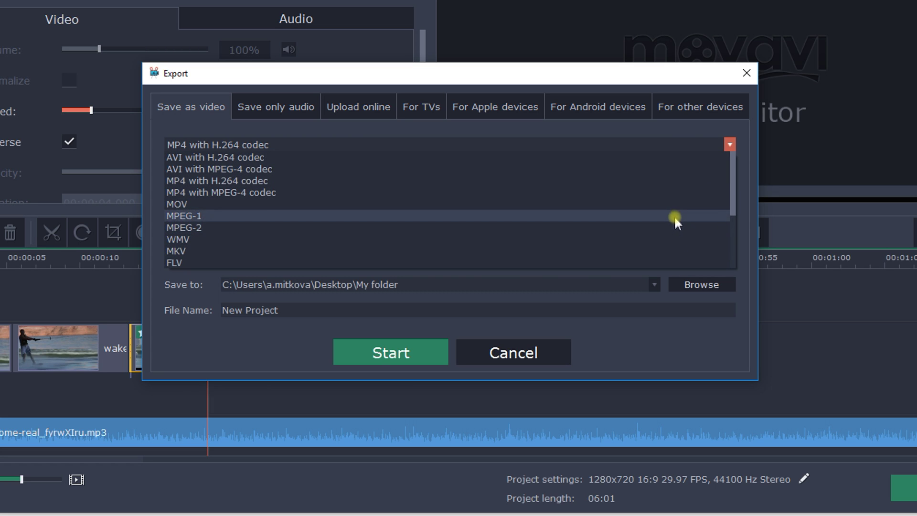
{"action": "left_click", "coordinate": [668, 178]}
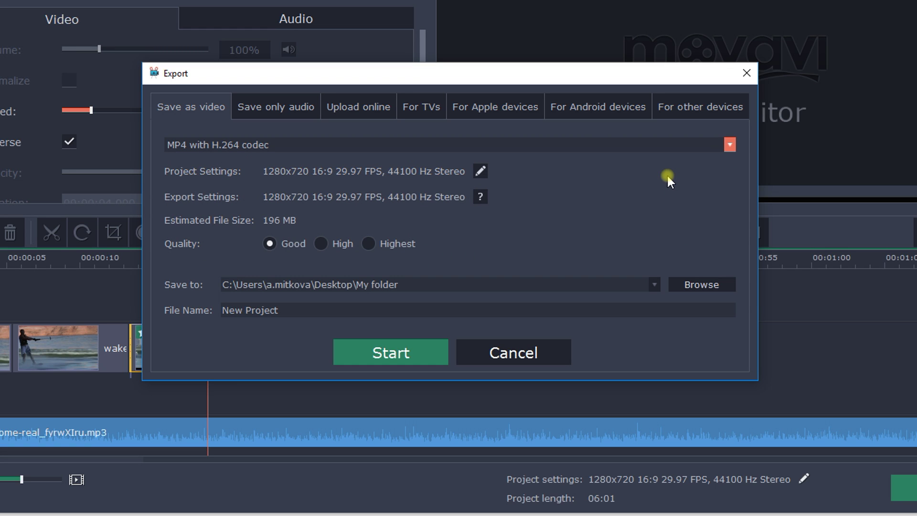
{"action": "left_click", "coordinate": [371, 241]}
{"action": "left_click", "coordinate": [388, 353]}
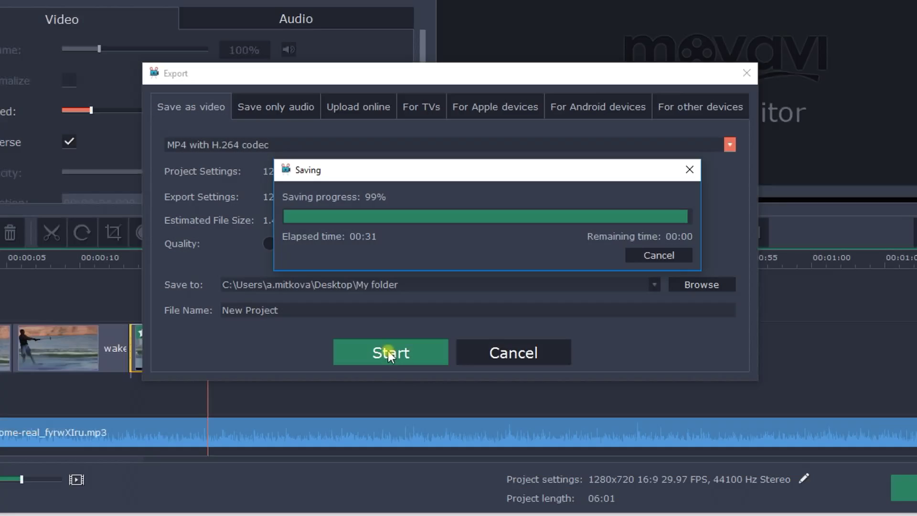
- Confirm the Saving Successful dialog to reveal the New Project video in My folder
{"action": "left_click", "coordinate": [569, 271]}
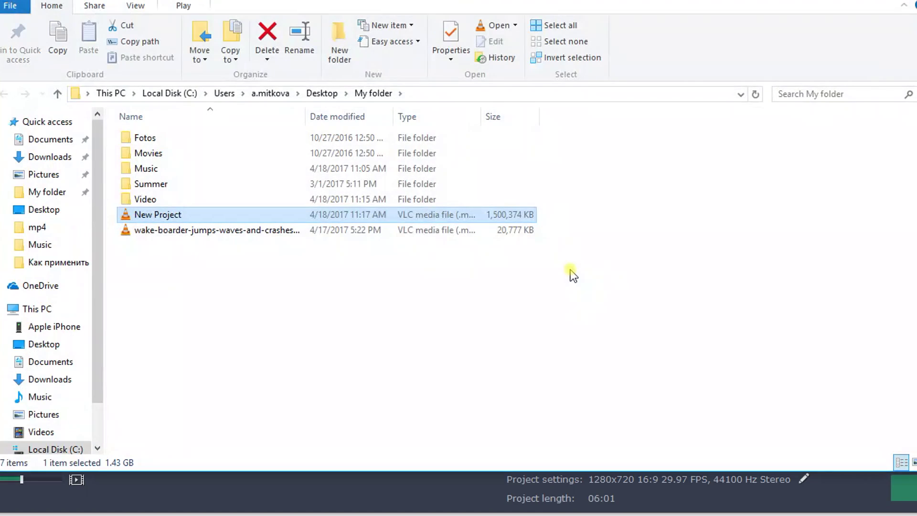